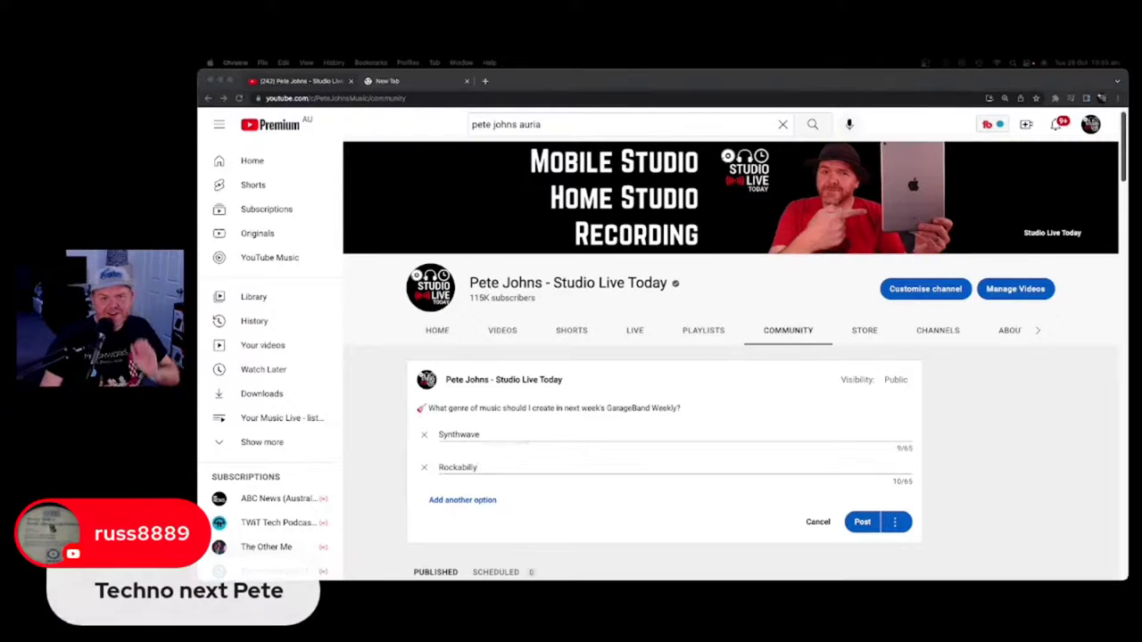
Step: Add Techno and Cinematic Rock as the third and fourth options of the genre poll
{"action": "left_click", "coordinate": [471, 504]}
{"action": "type", "text": "Techno"}
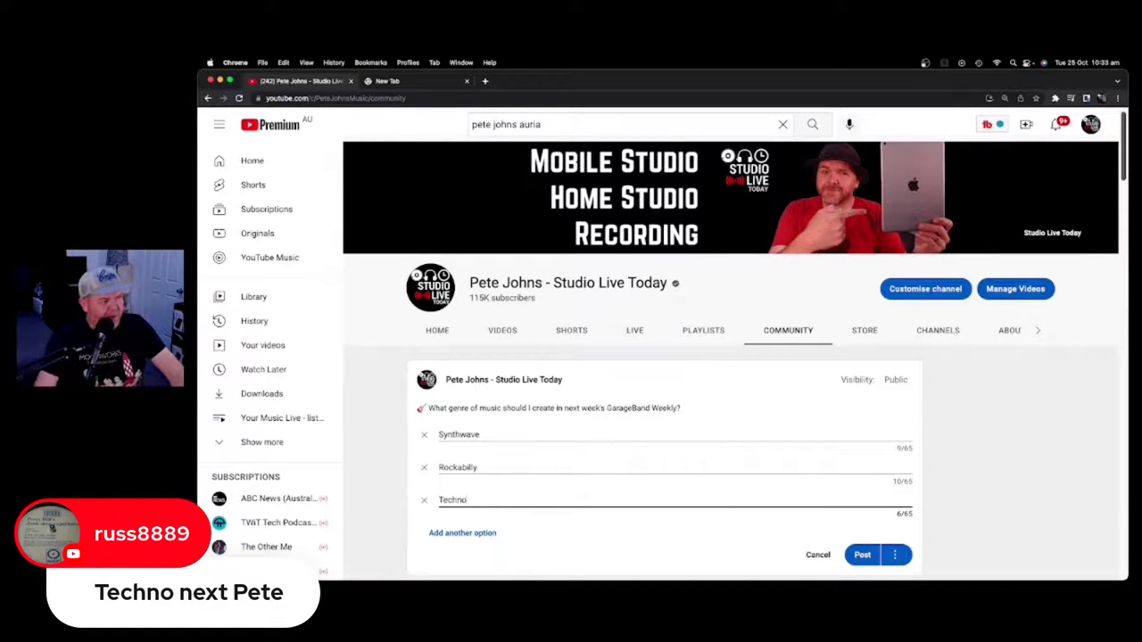
{"action": "left_click", "coordinate": [474, 533]}
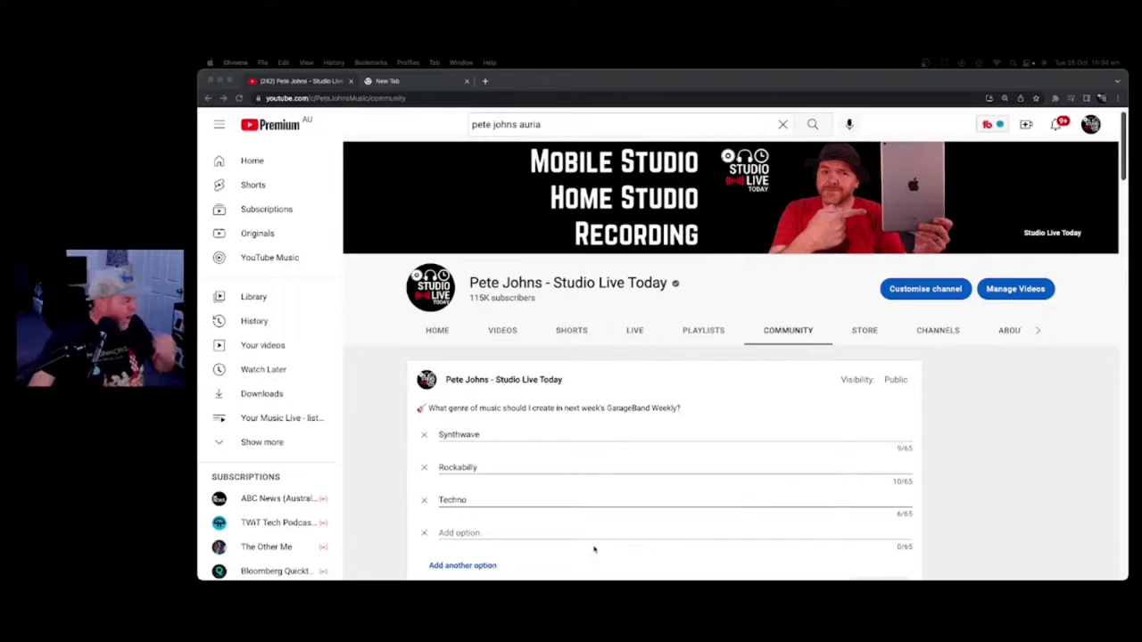
{"action": "left_click", "coordinate": [532, 528]}
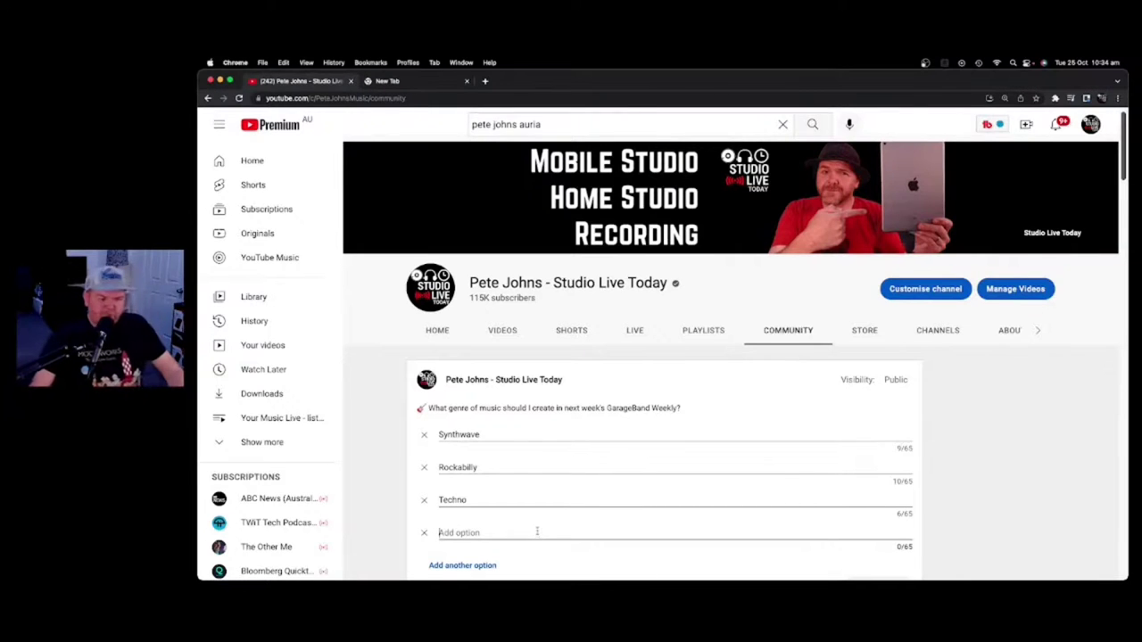
{"action": "type", "text": "Vina"}
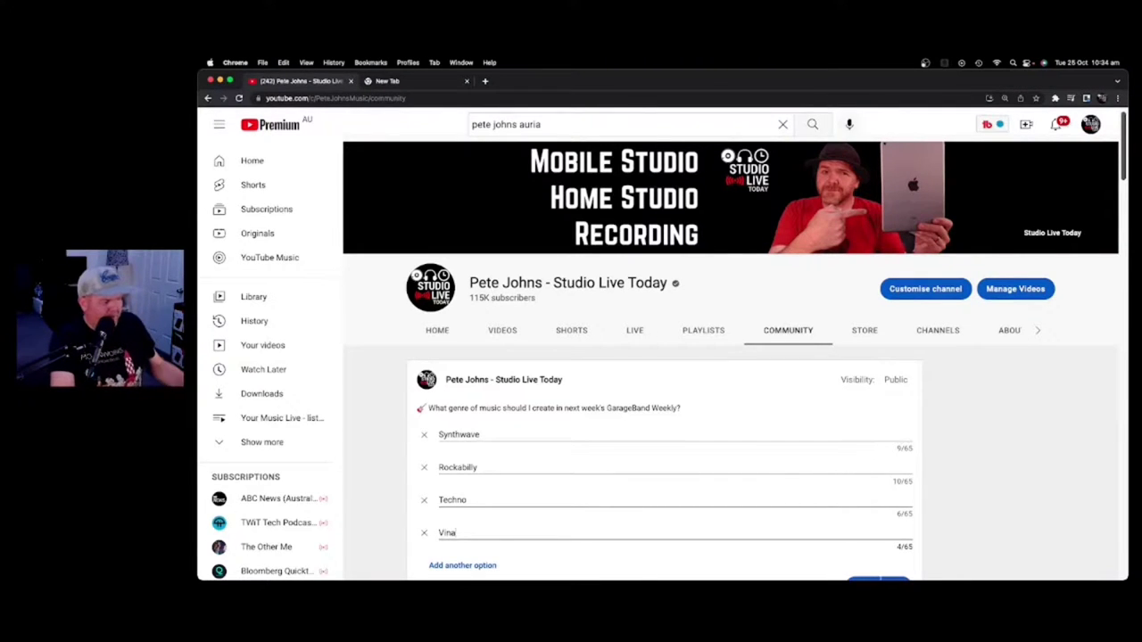
{"action": "key", "text": "BackSpace"}
{"action": "key", "text": "BackSpace"}
{"action": "key", "text": "BackSpace"}
{"action": "key", "text": "BackSpace"}
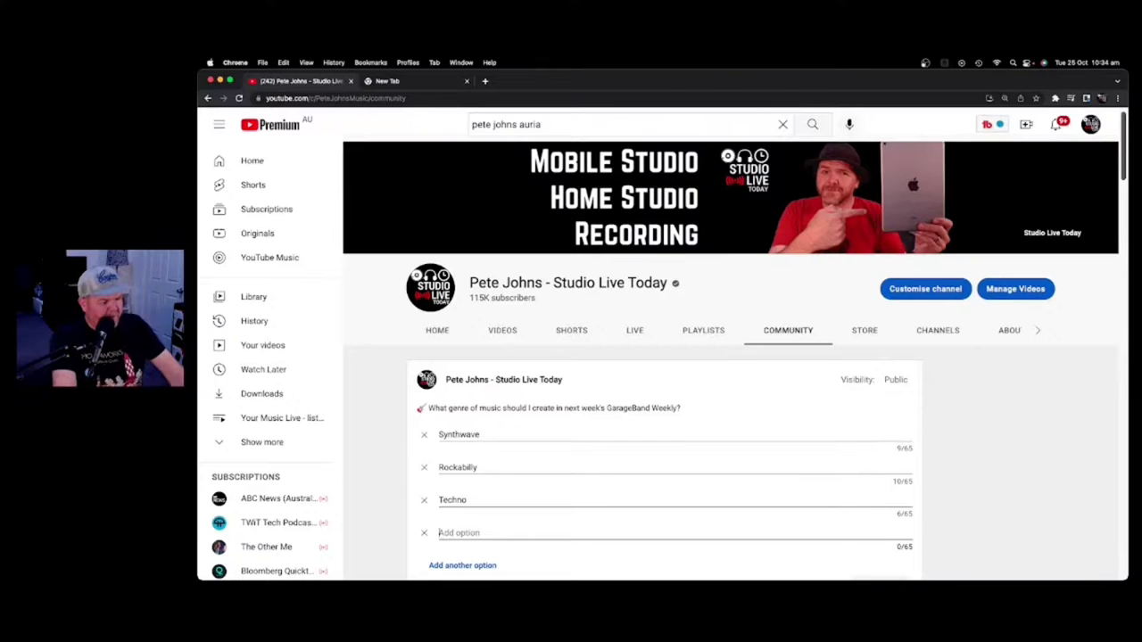
{"action": "type", "text": "Cinematic Rock"}
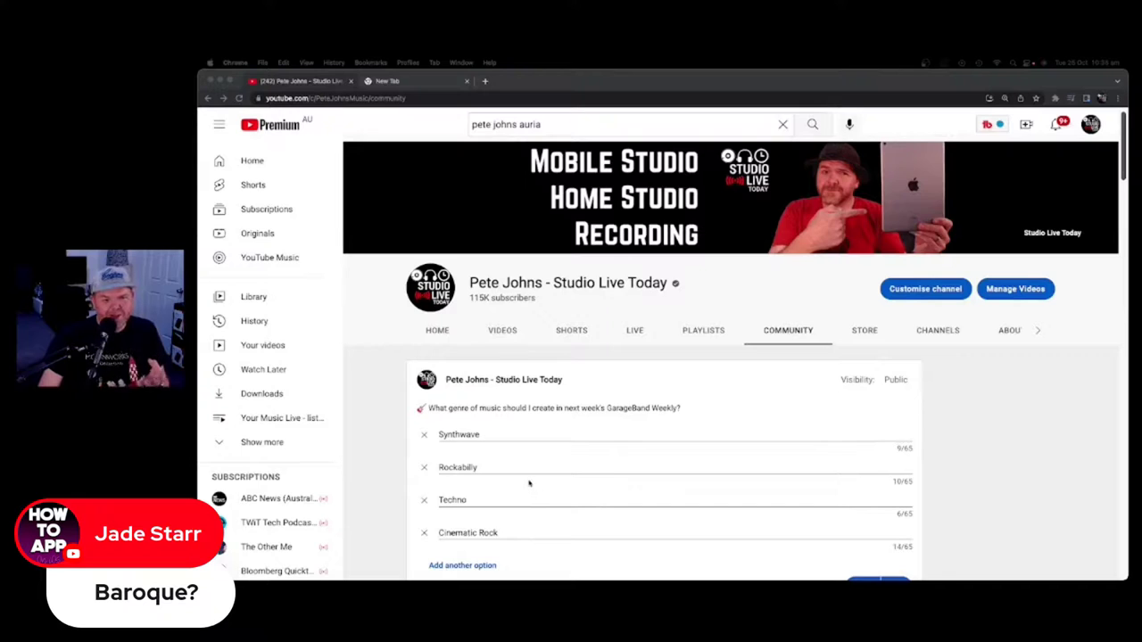
Step: Add Baroque as the fifth option of the genre poll
{"action": "scroll", "coordinate": [528, 482], "scroll_direction": "down", "scroll_amount": 5}
{"action": "scroll", "coordinate": [522, 451], "scroll_direction": "up", "scroll_amount": 3}
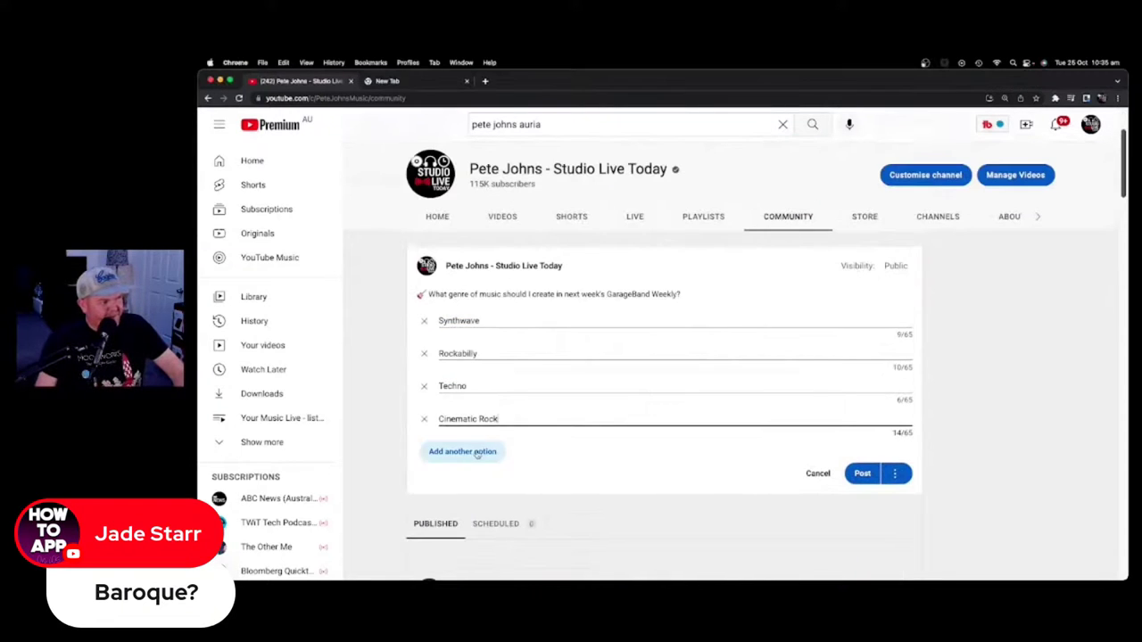
{"action": "left_click", "coordinate": [480, 451]}
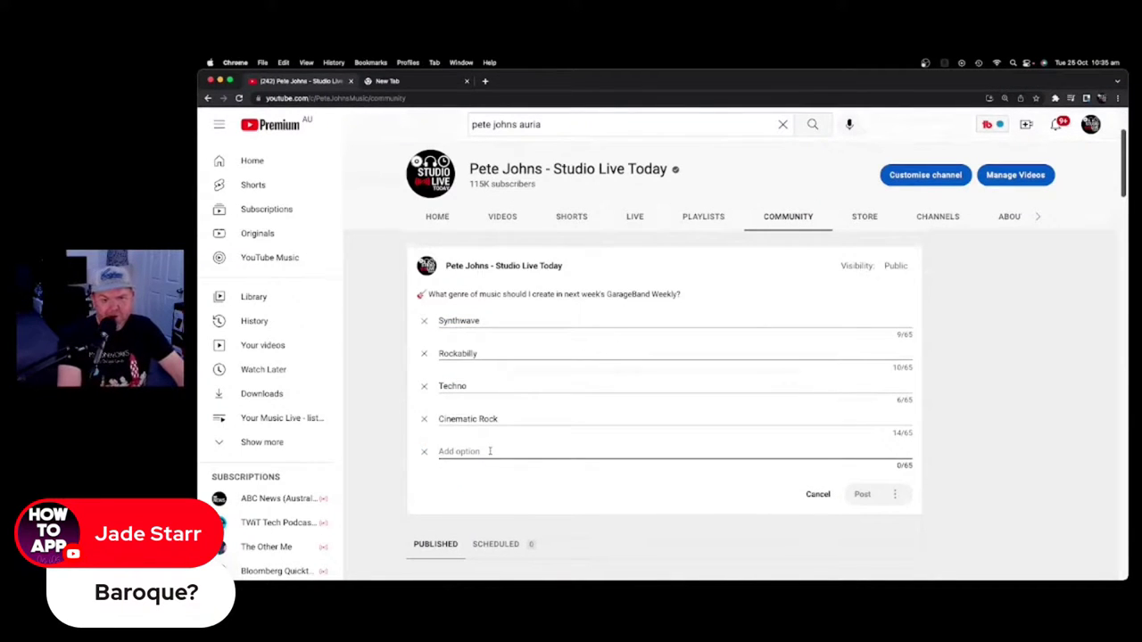
{"action": "type", "text": "Baroq"}
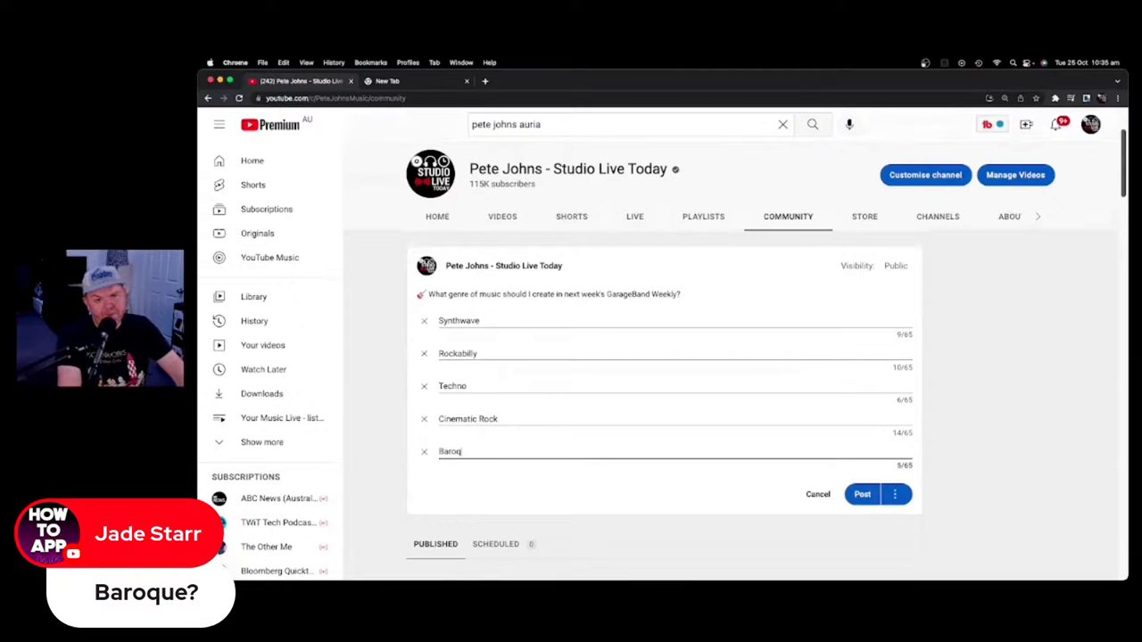
{"action": "type", "text": "ue"}
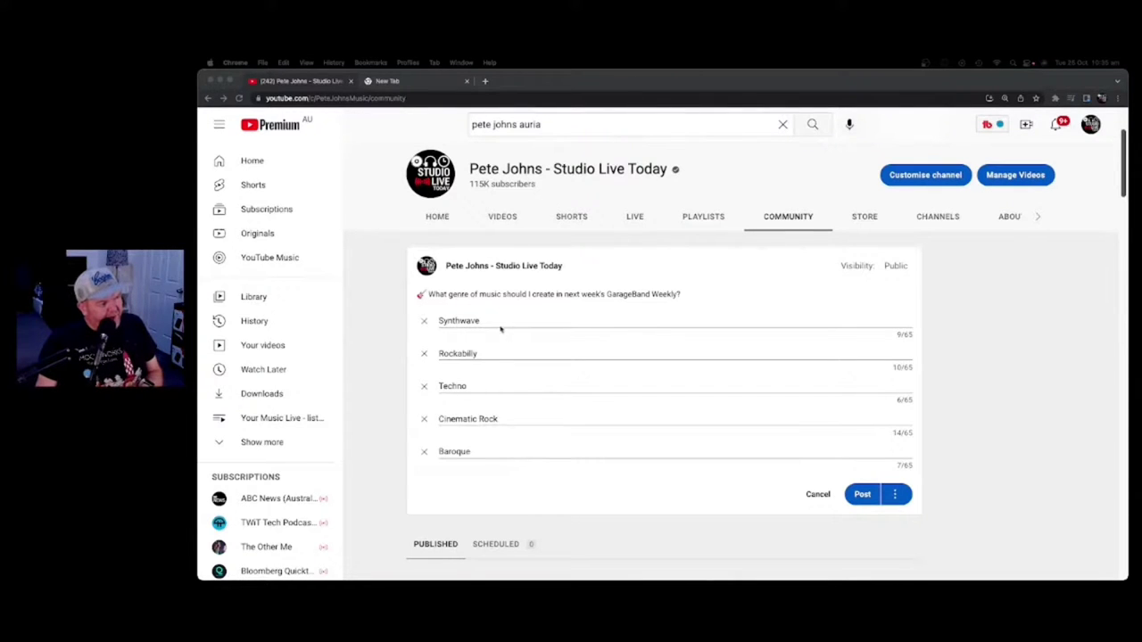
{"action": "key", "text": "super+Tab"}
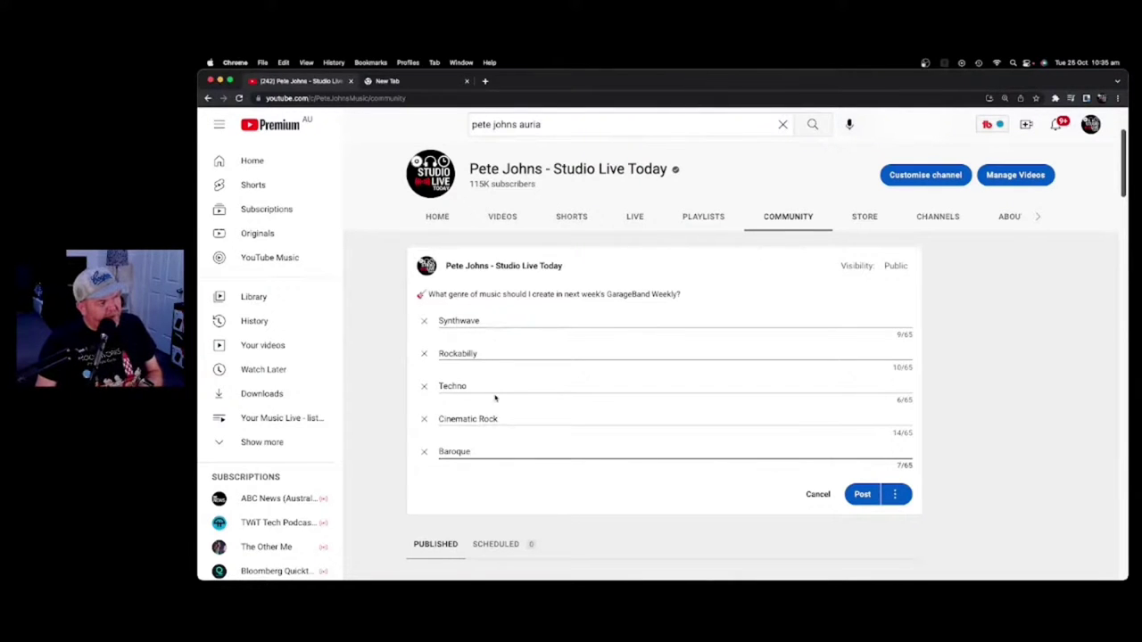
{"action": "left_click", "coordinate": [482, 385]}
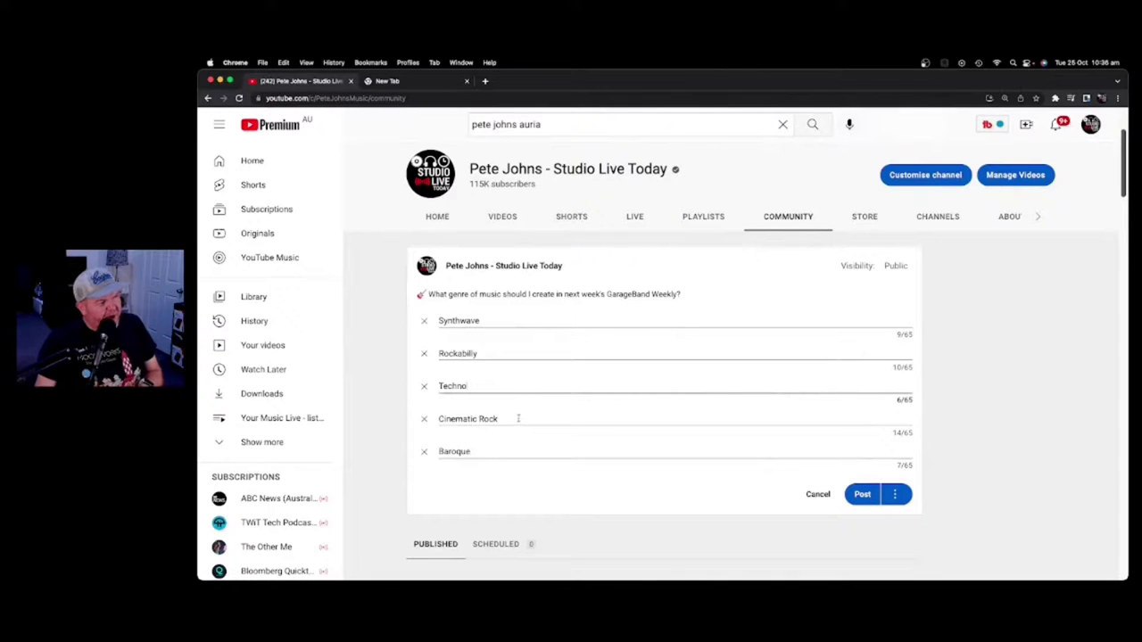
{"action": "left_click", "coordinate": [519, 418]}
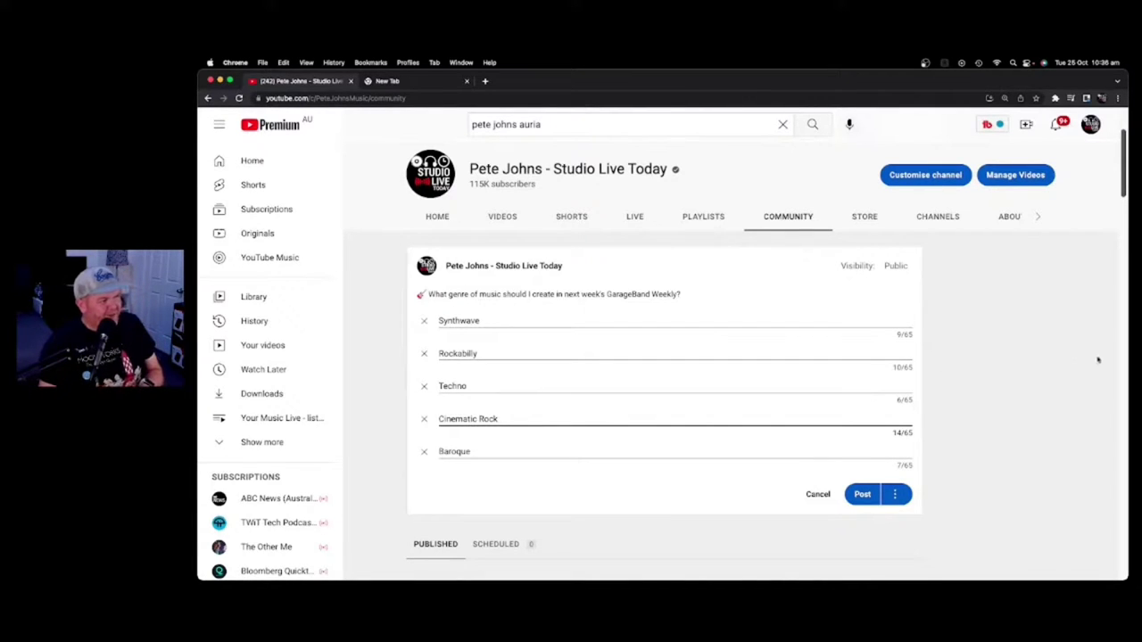
{"action": "left_click", "coordinate": [1031, 372]}
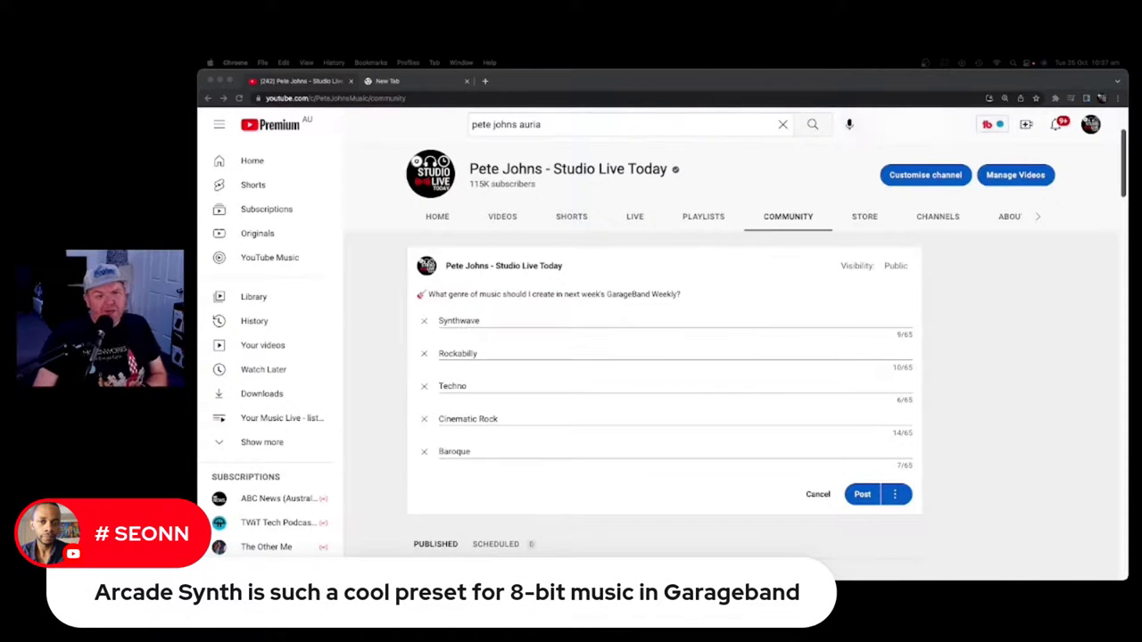
Step: Publish the music genre poll to the channel's community page
{"action": "left_click", "coordinate": [989, 454]}
{"action": "left_click", "coordinate": [862, 495]}
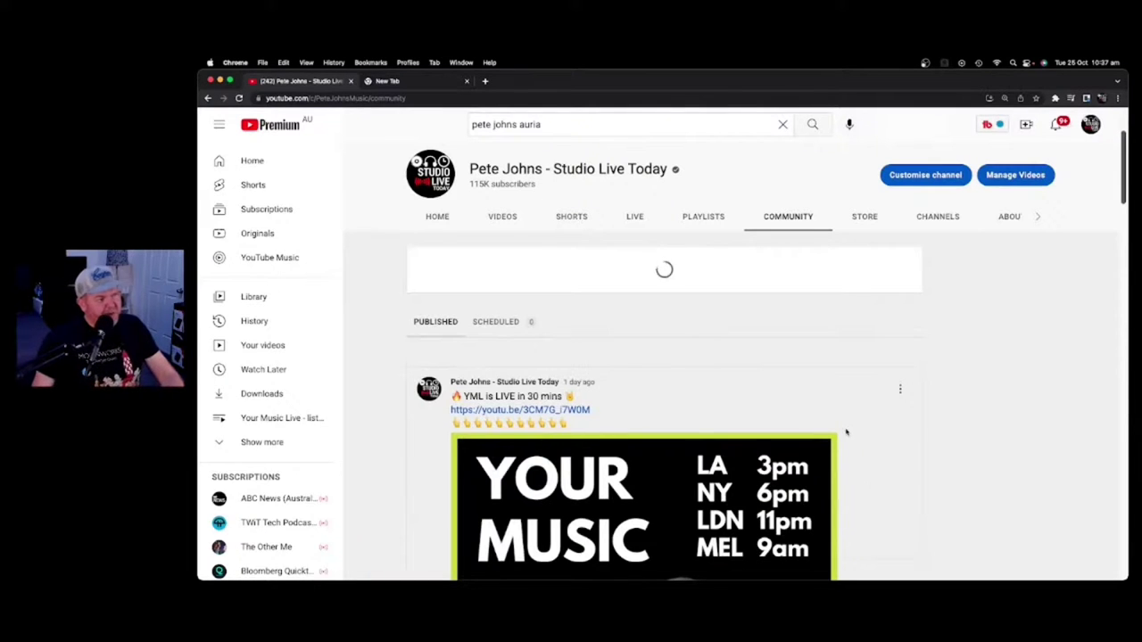
{"action": "left_click", "coordinate": [436, 98]}
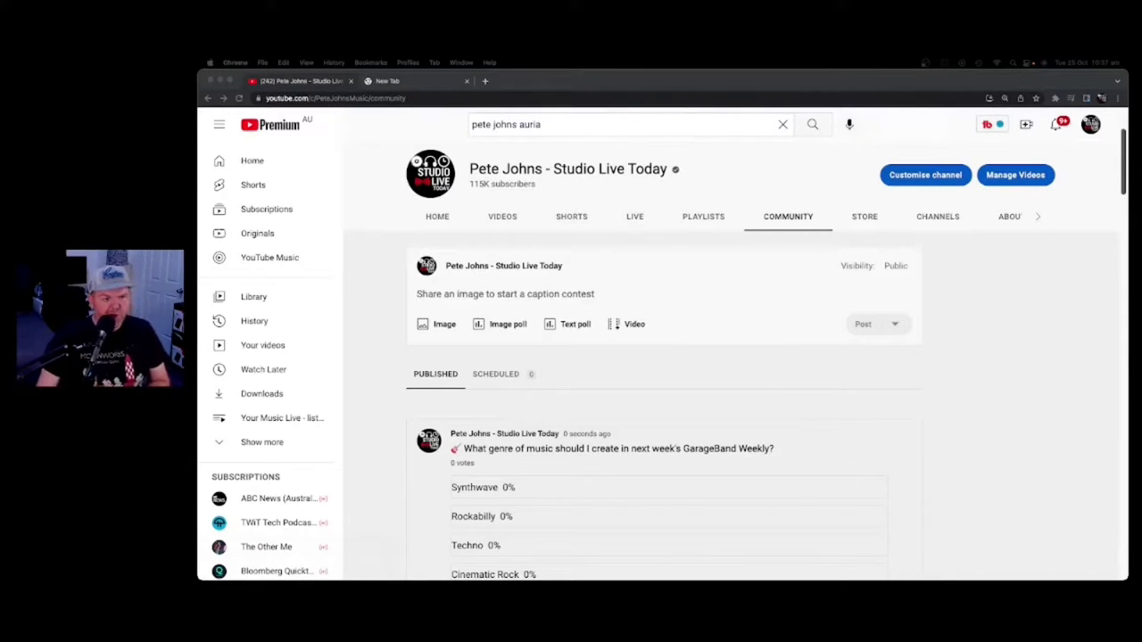
{"action": "scroll", "coordinate": [862, 309], "scroll_direction": "down", "scroll_amount": 5}
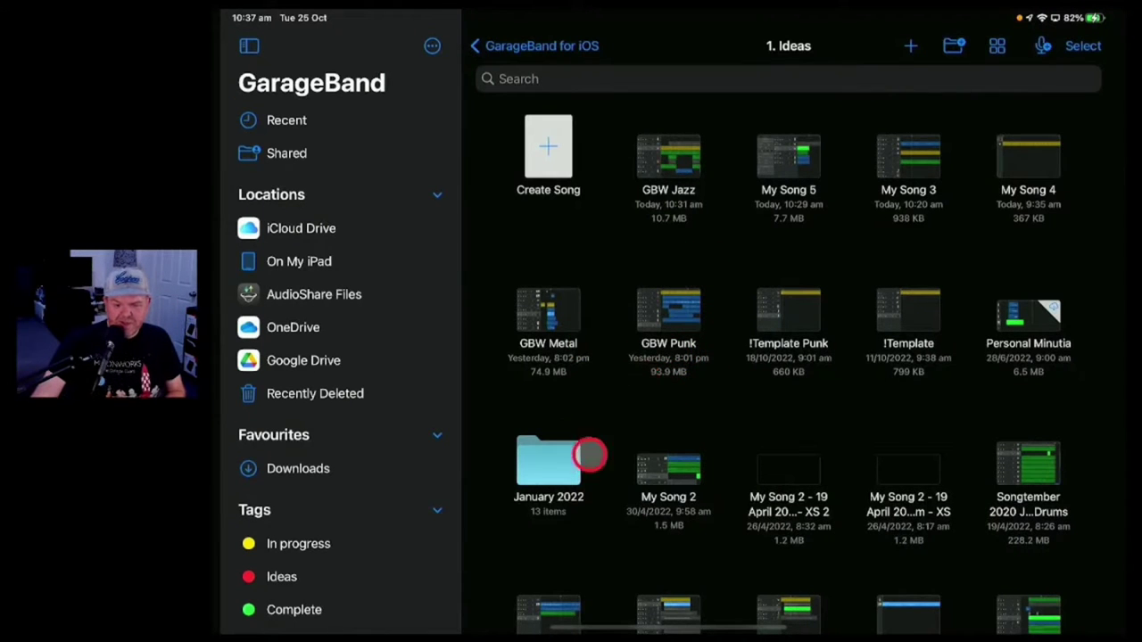
Step: In GarageBand, open the GBW Metal song and place the playhead at the start of the first Beats region
{"action": "left_click", "coordinate": [552, 313]}
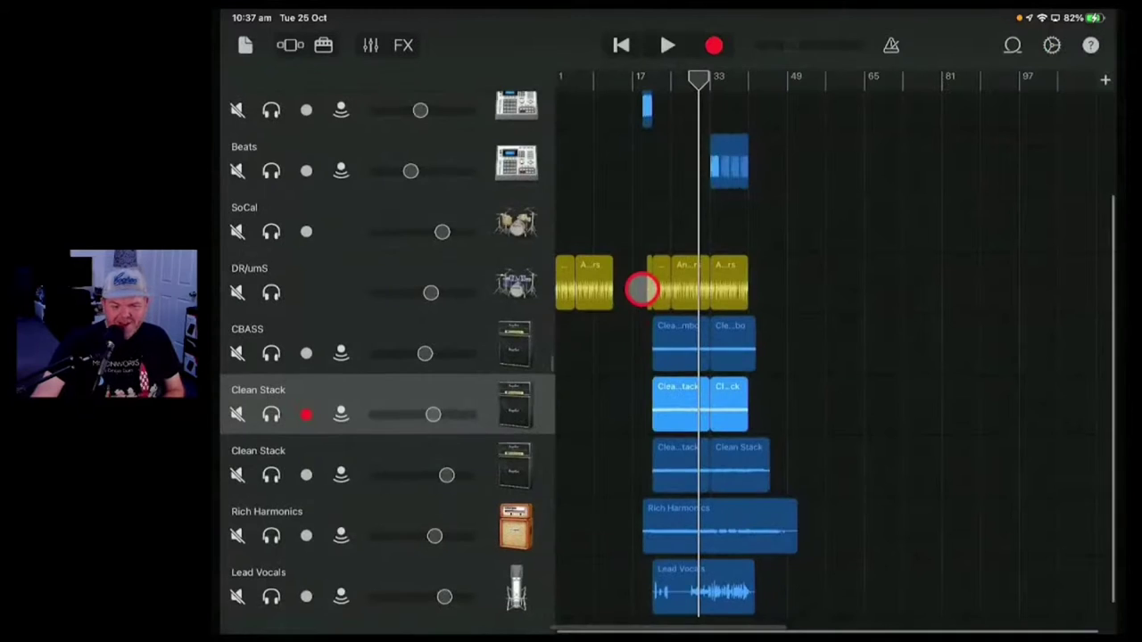
{"action": "scroll", "coordinate": [637, 285], "scroll_direction": "down", "scroll_amount": 1}
{"action": "scroll", "coordinate": [695, 206], "scroll_direction": "up", "scroll_amount": 3}
{"action": "left_click_drag", "start_coordinate": [688, 71], "coordinate": [631, 72]}
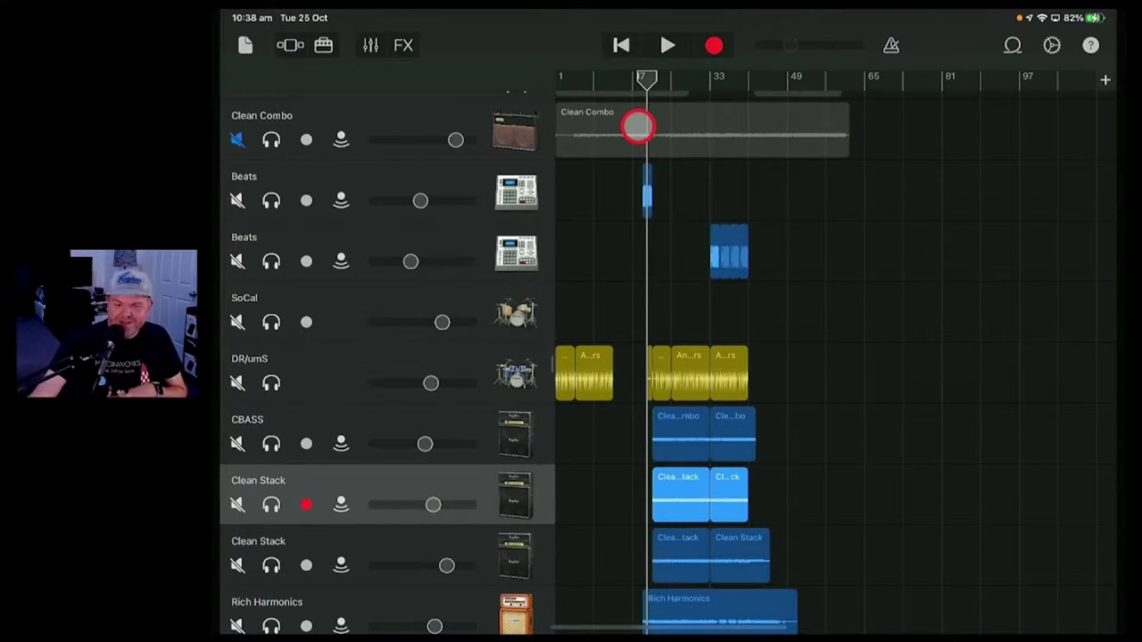
{"action": "scroll", "coordinate": [638, 125], "scroll_direction": "up", "scroll_amount": 5}
{"action": "scroll", "coordinate": [803, 357], "scroll_direction": "down", "scroll_amount": 1}
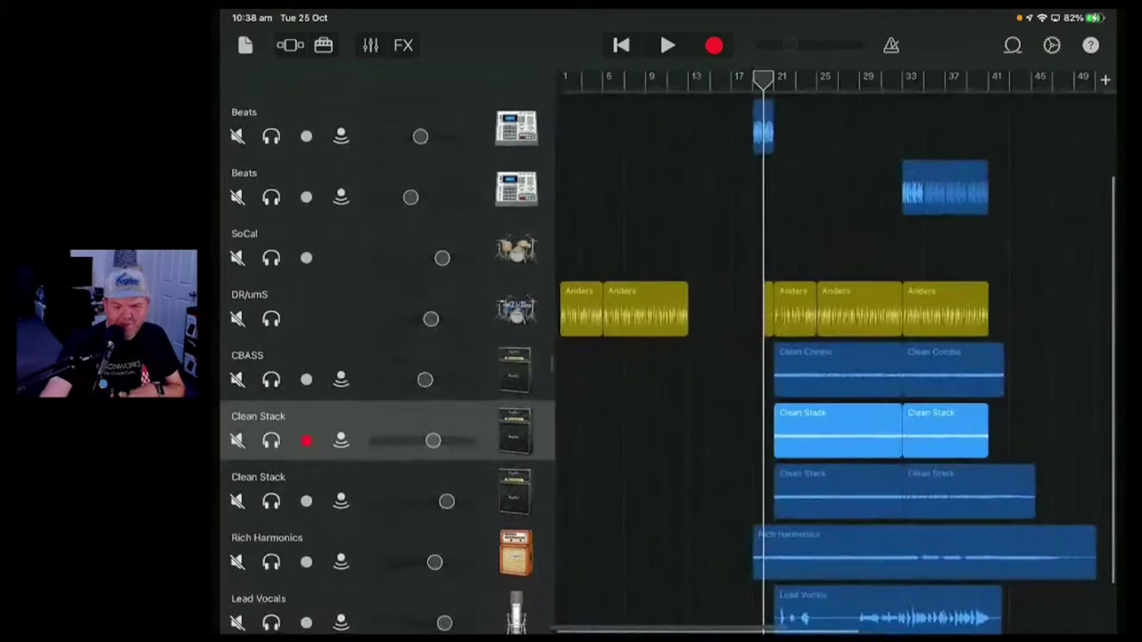
{"action": "mouse_move", "coordinate": [643, 120]}
{"action": "left_mouse_down"}
{"action": "mouse_move", "coordinate": [625, 97]}
{"action": "mouse_move", "coordinate": [633, 29]}
{"action": "left_mouse_up"}
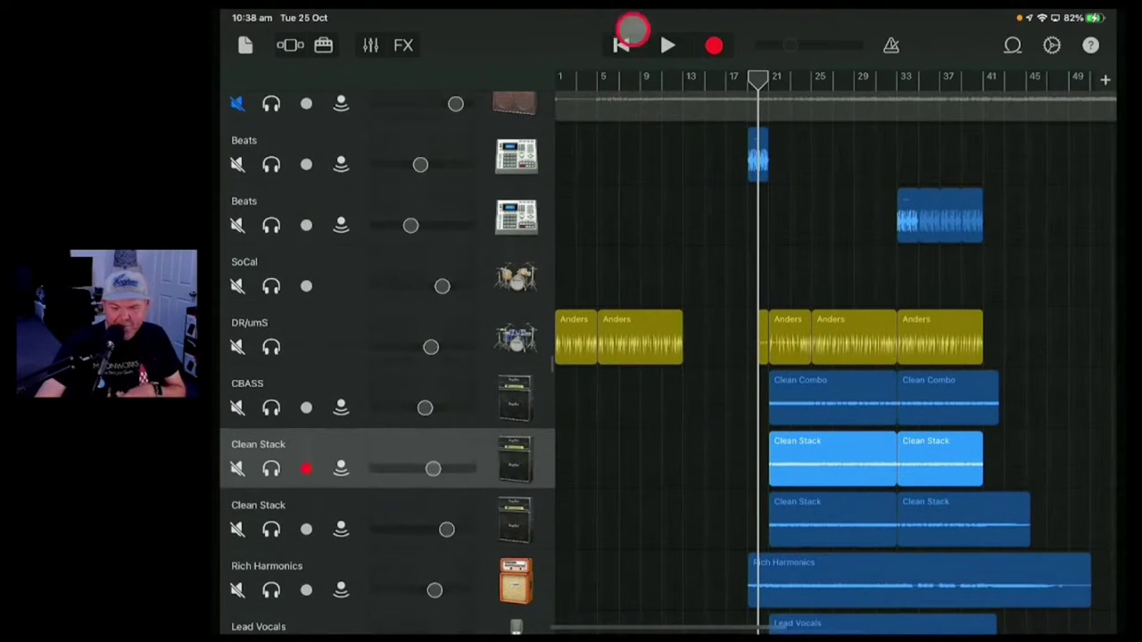
{"action": "left_click_drag", "start_coordinate": [743, 78], "coordinate": [731, 75]}
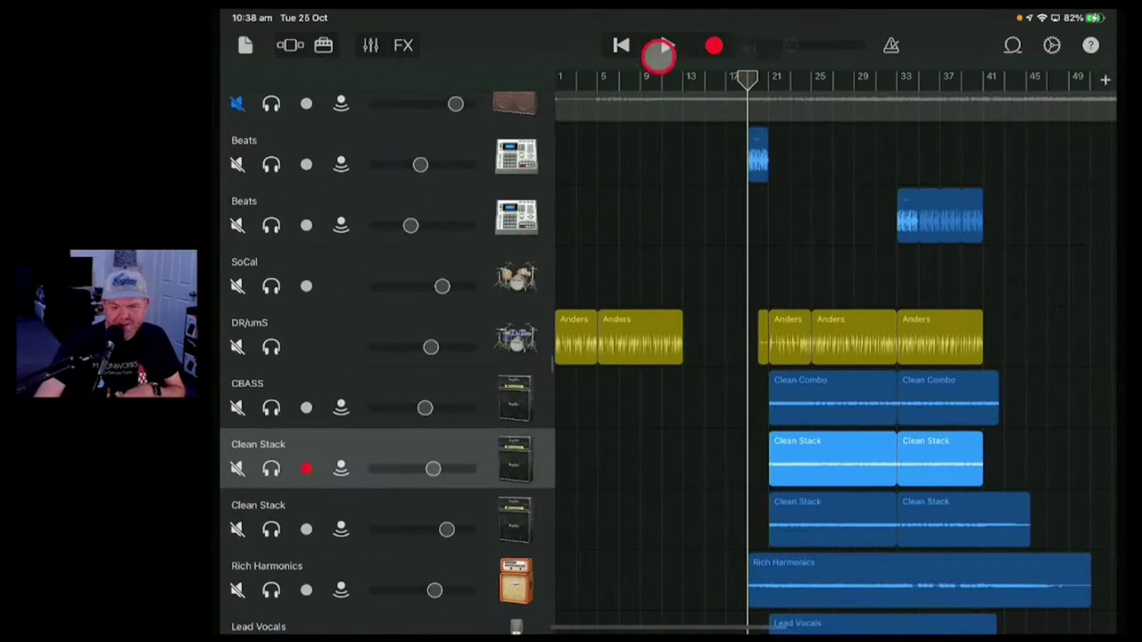
Step: Play the GBW Metal song from the playhead, stop it and return to the song browser
{"action": "left_click", "coordinate": [661, 49]}
{"action": "mouse_move", "coordinate": [655, 112]}
{"action": "left_mouse_down"}
{"action": "mouse_move", "coordinate": [683, 155]}
{"action": "mouse_move", "coordinate": [663, 123]}
{"action": "mouse_move", "coordinate": [670, 102]}
{"action": "mouse_move", "coordinate": [655, 97]}
{"action": "mouse_move", "coordinate": [661, 80]}
{"action": "mouse_move", "coordinate": [651, 86]}
{"action": "mouse_move", "coordinate": [625, 45]}
{"action": "mouse_move", "coordinate": [663, 44]}
{"action": "left_mouse_up"}
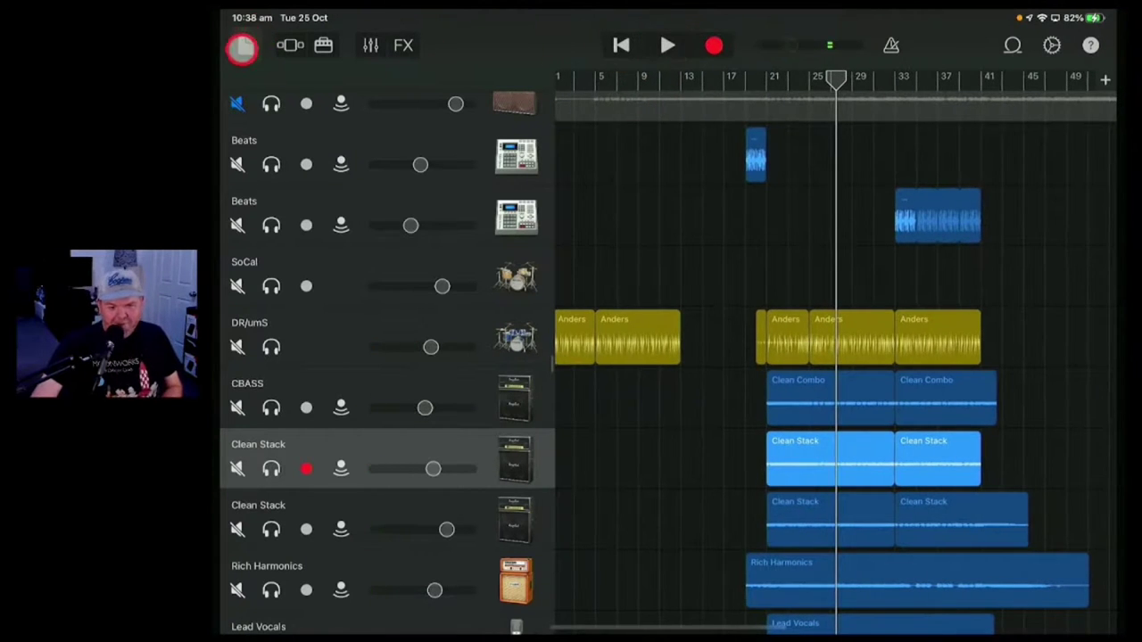
{"action": "left_click", "coordinate": [241, 49]}
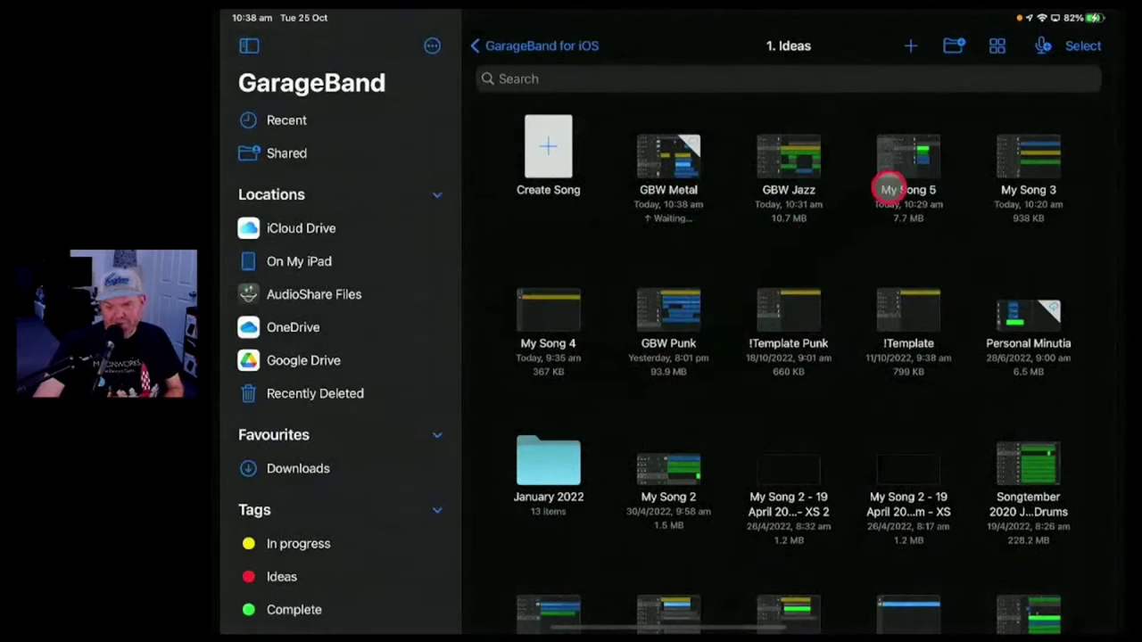
Step: Open the GBW Punk song, play its opening from bar 1 and return to the song browser
{"action": "left_click", "coordinate": [649, 318]}
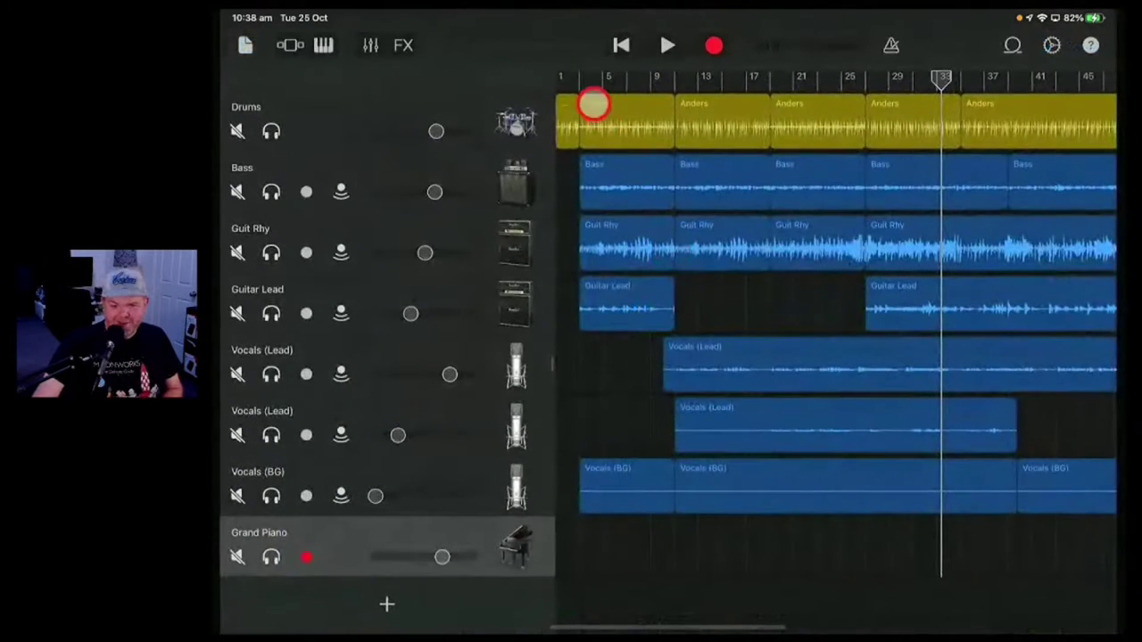
{"action": "mouse_move", "coordinate": [556, 76]}
{"action": "left_mouse_down"}
{"action": "mouse_move", "coordinate": [571, 73]}
{"action": "mouse_move", "coordinate": [532, 76]}
{"action": "left_mouse_up"}
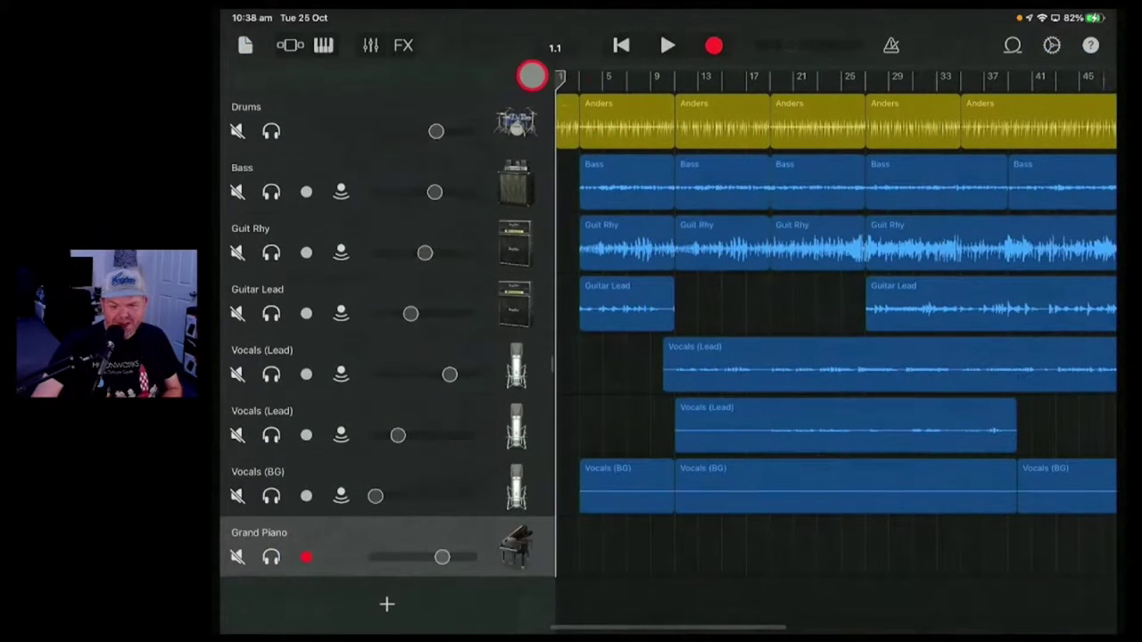
{"action": "left_click", "coordinate": [667, 46]}
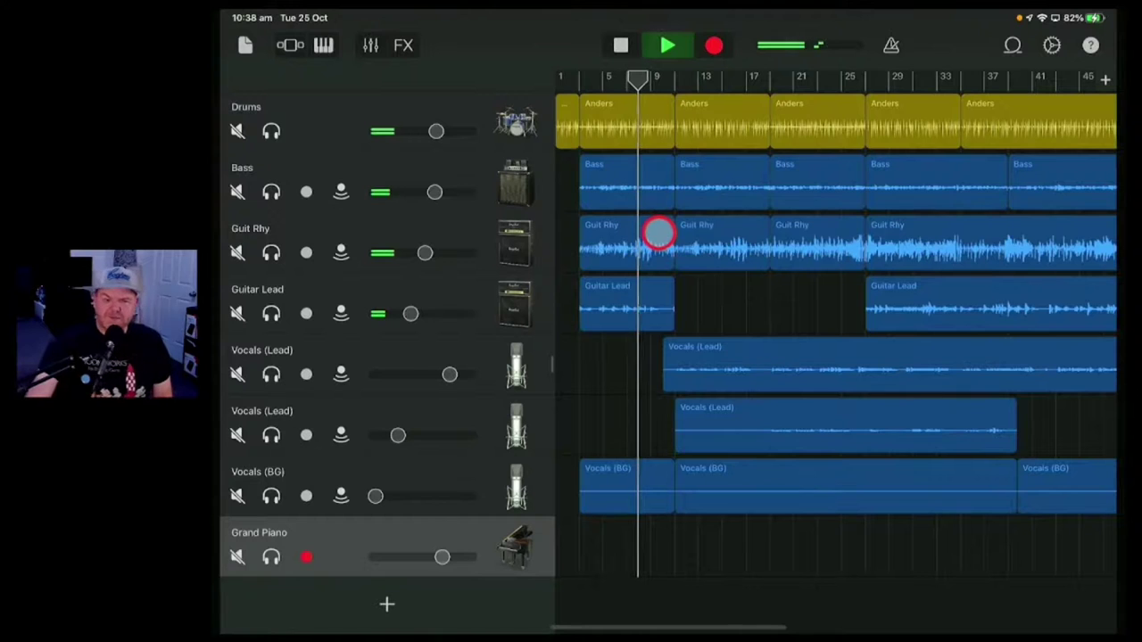
{"action": "left_click", "coordinate": [665, 46]}
{"action": "left_click", "coordinate": [245, 45]}
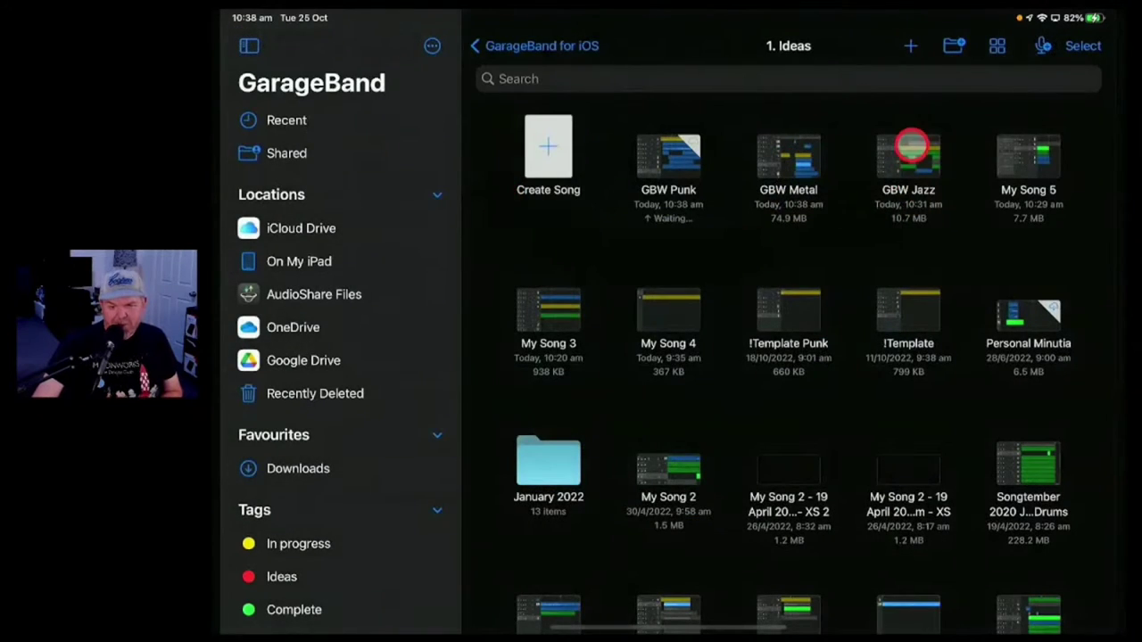
Step: Play the GBW Jazz song from bar 9 with the Base Loop track unmuted, and close it
{"action": "left_click", "coordinate": [911, 148]}
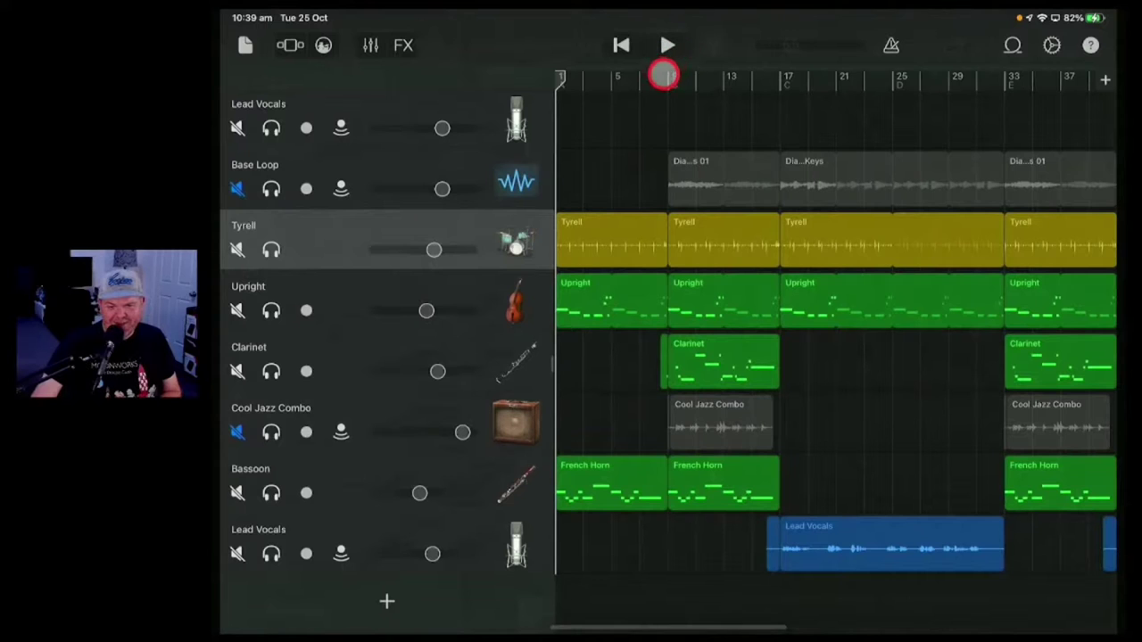
{"action": "left_click", "coordinate": [664, 75]}
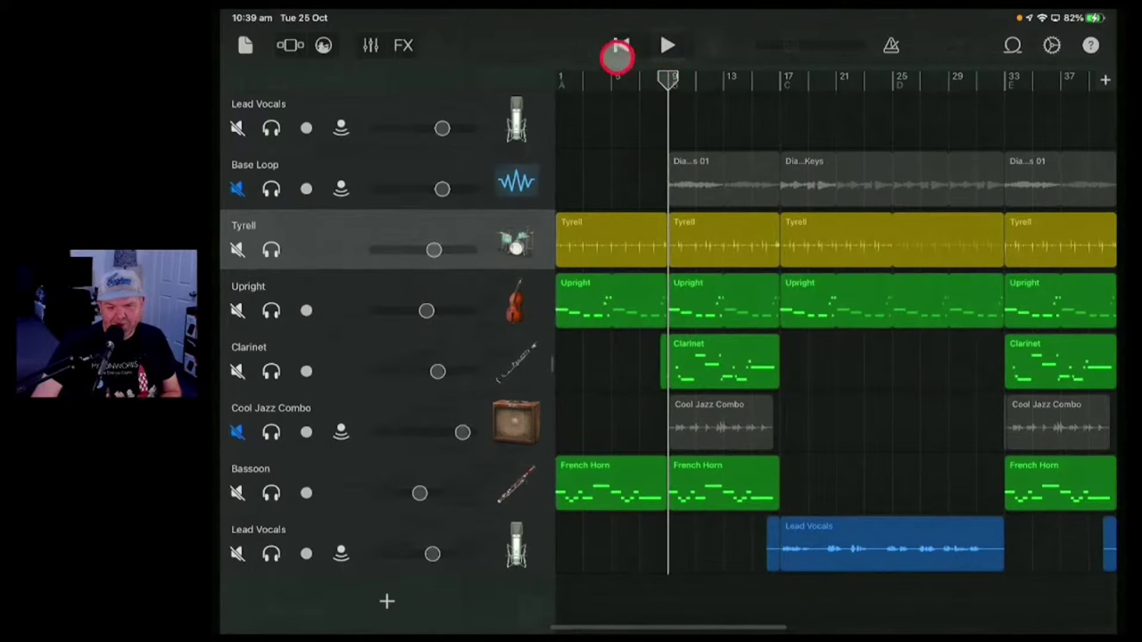
{"action": "left_click", "coordinate": [668, 45]}
{"action": "left_click", "coordinate": [235, 188]}
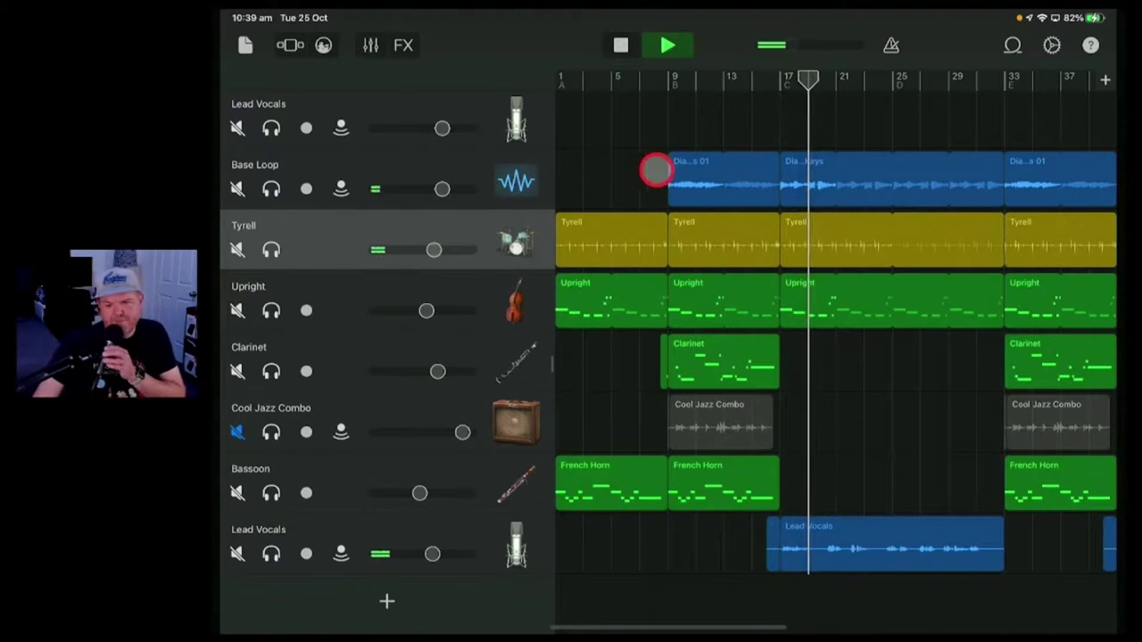
{"action": "left_click", "coordinate": [667, 44]}
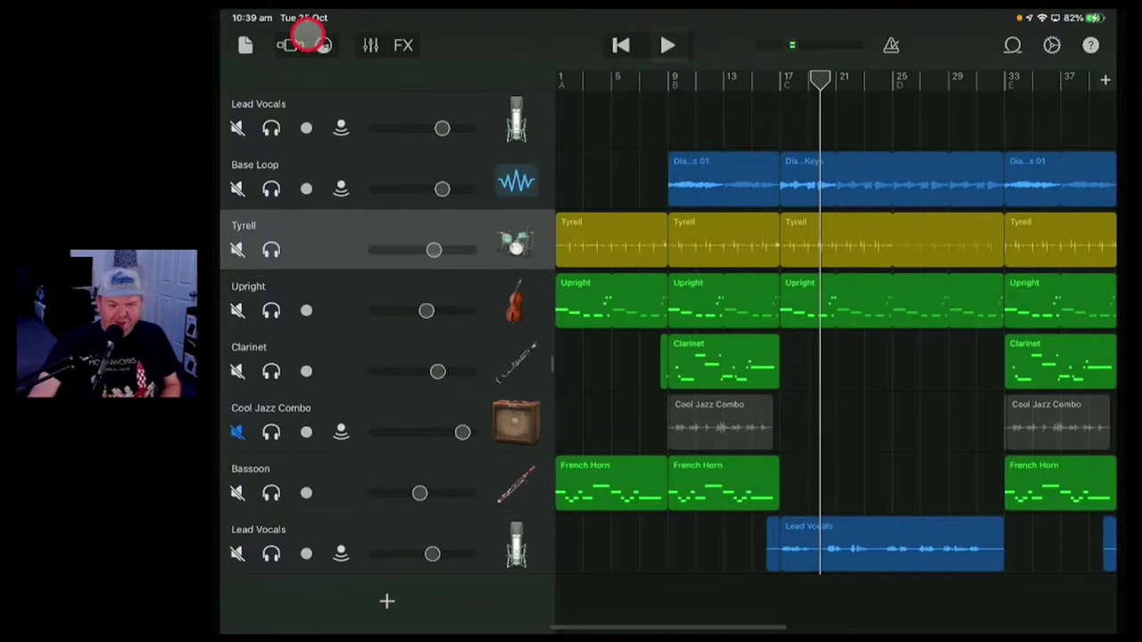
{"action": "left_click", "coordinate": [246, 41]}
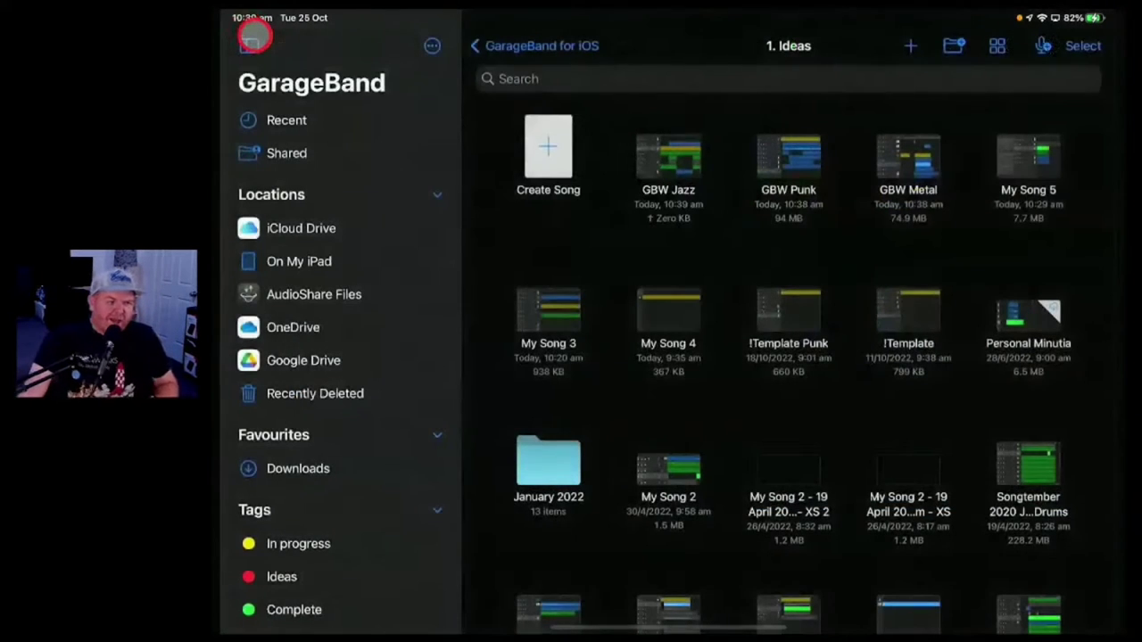